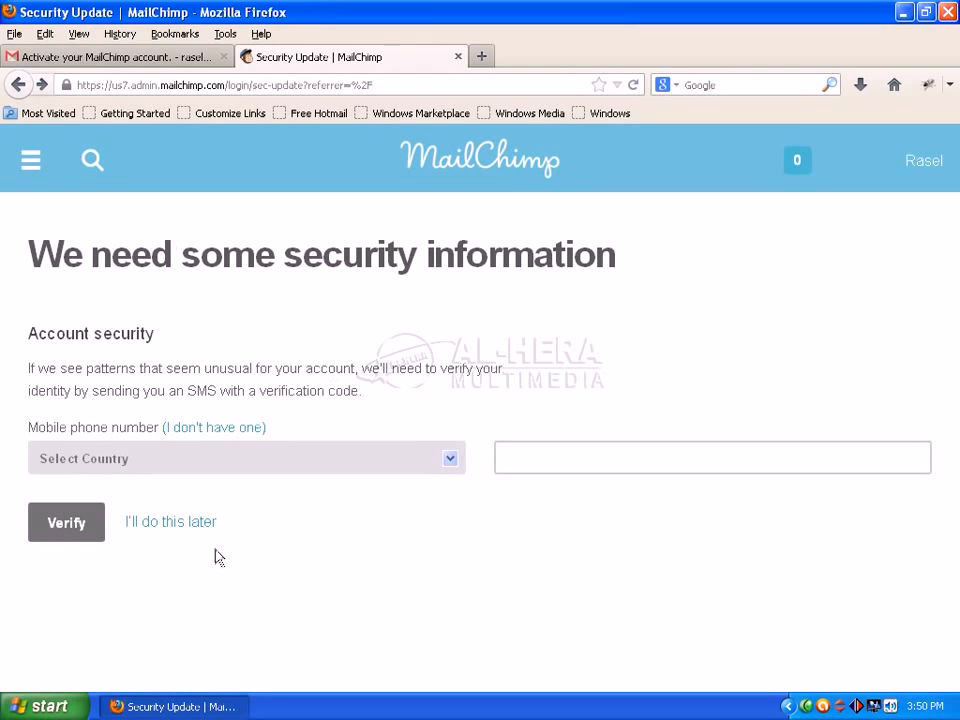
# Step: Skip the security phone verification for now to reach the account dashboard
pyautogui.click(170, 522)
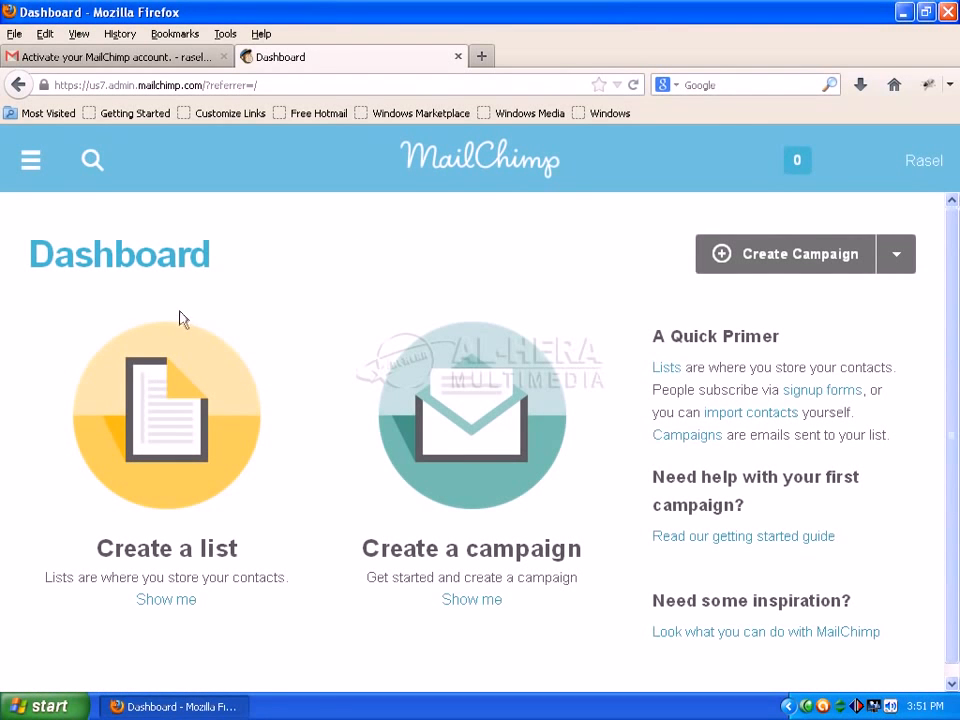
# Step: Go to the Lists page from the main navigation menu
pyautogui.click(29, 162)
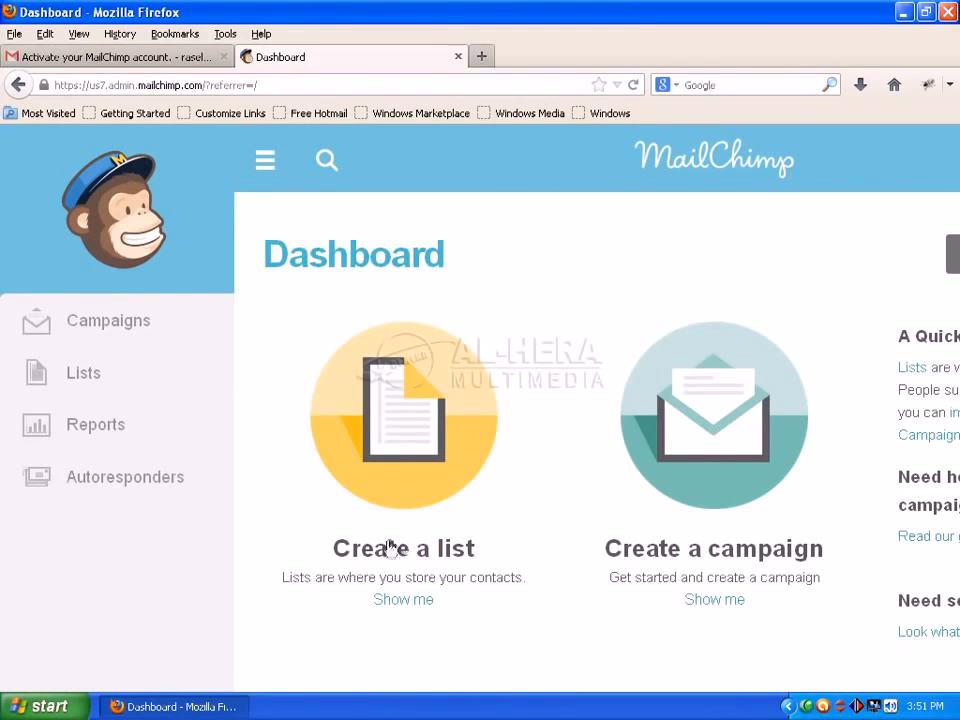
pyautogui.click(84, 377)
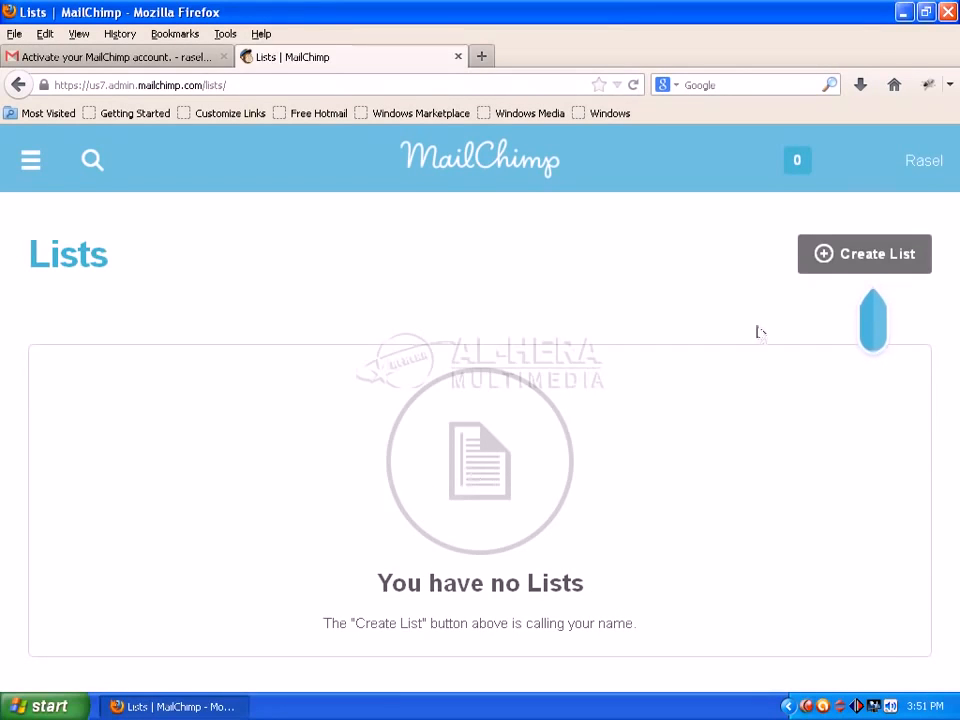
# Step: Create a new list and begin naming it 'Hera Email News Letter'
pyautogui.click(824, 256)
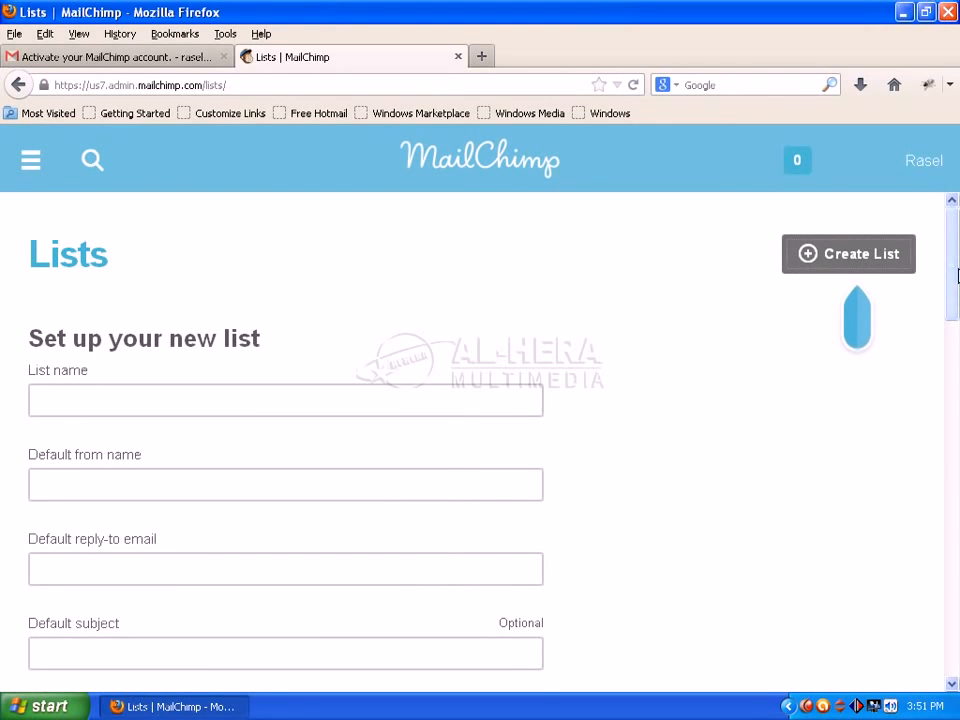
pyautogui.moveTo(952, 265)
pyautogui.mouseDown()
pyautogui.moveTo(957, 530)
pyautogui.moveTo(951, 249)
pyautogui.mouseUp()
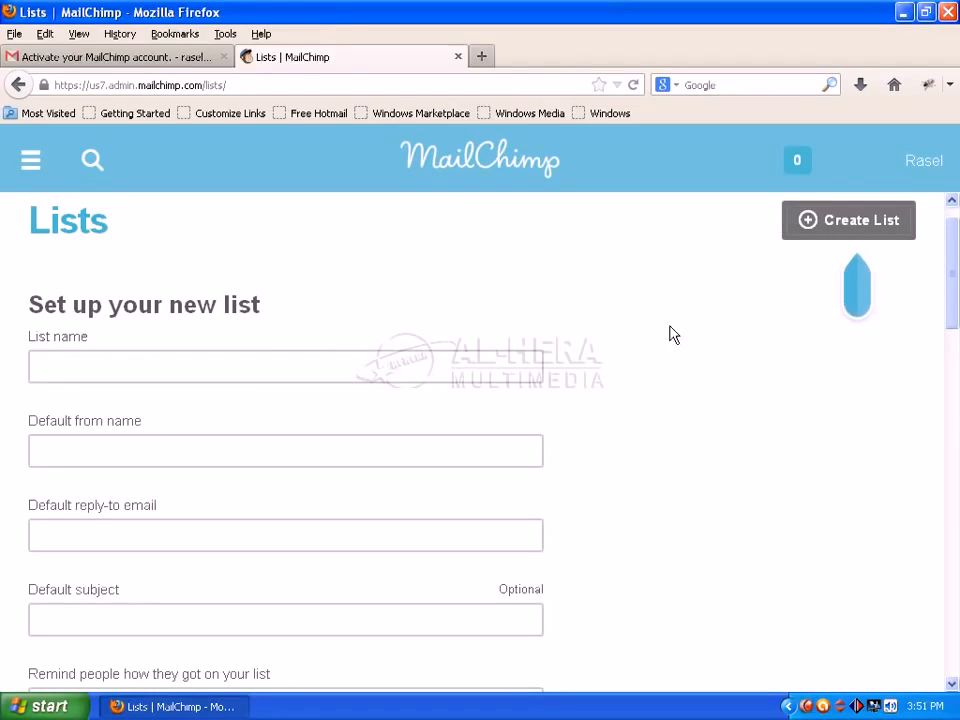
pyautogui.click(126, 358)
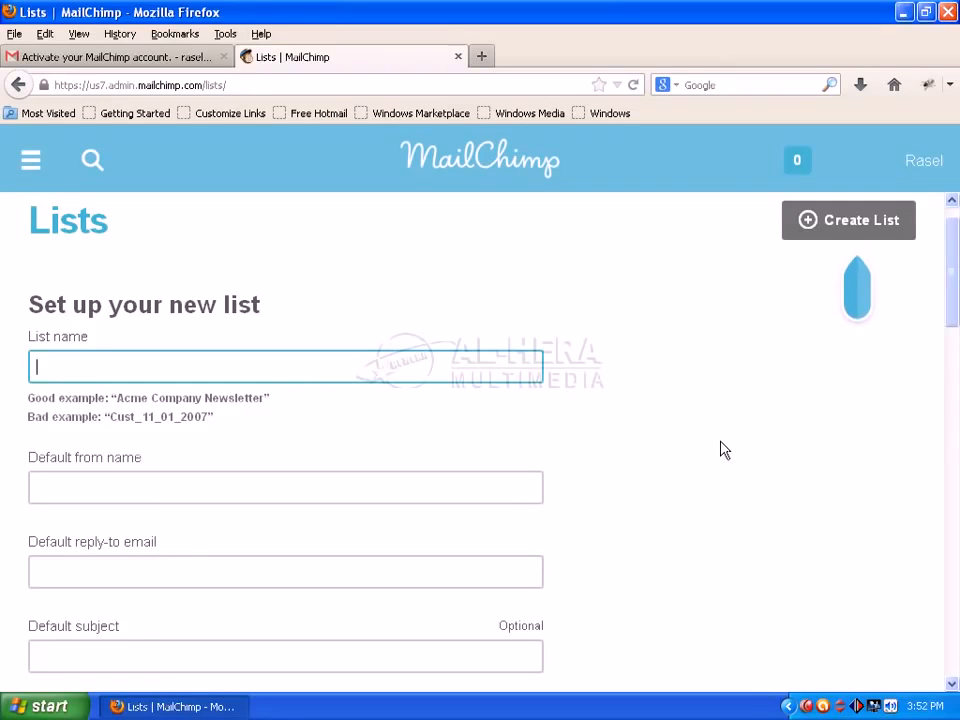
pyautogui.write('He')
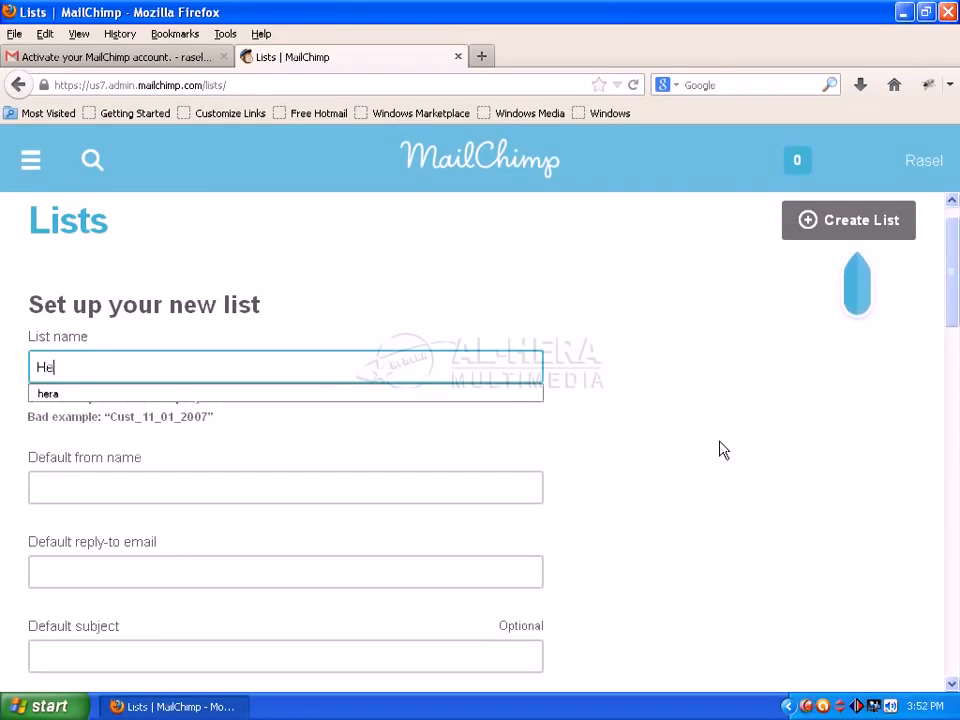
pyautogui.write('ra Email')
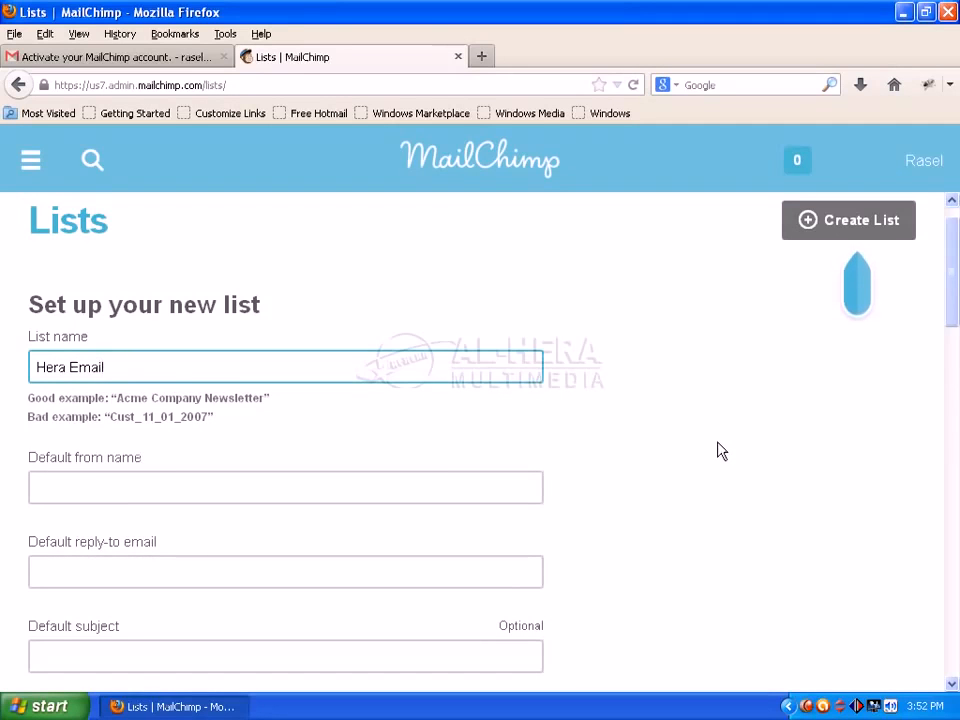
pyautogui.write(' News Letter')
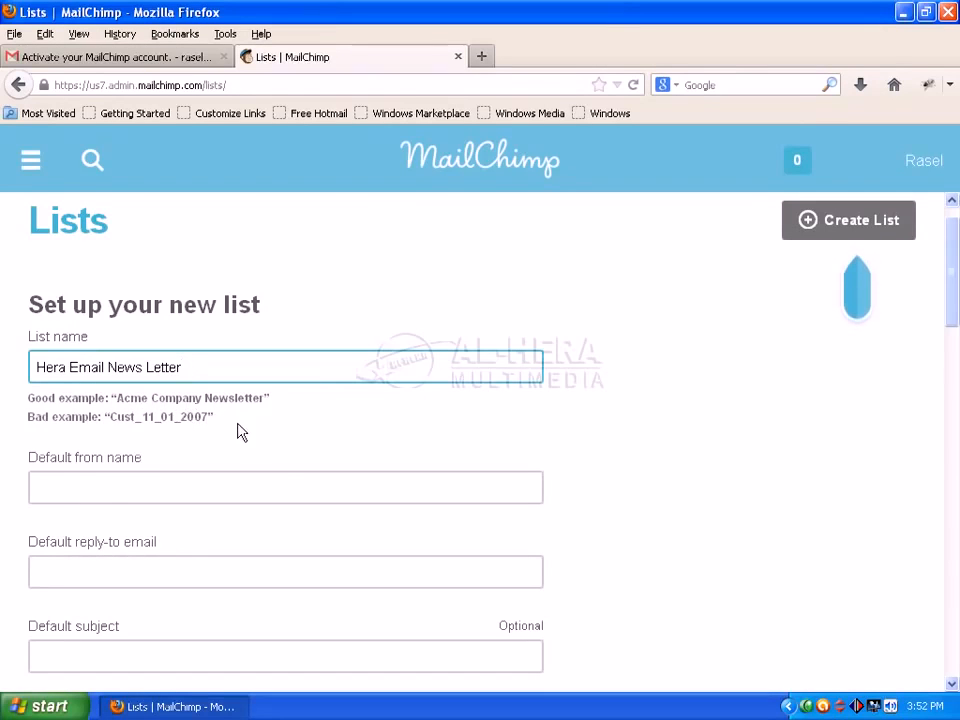
# Step: Enter 'AL-HERA Tutorial' as the list's default from name
pyautogui.click(151, 484)
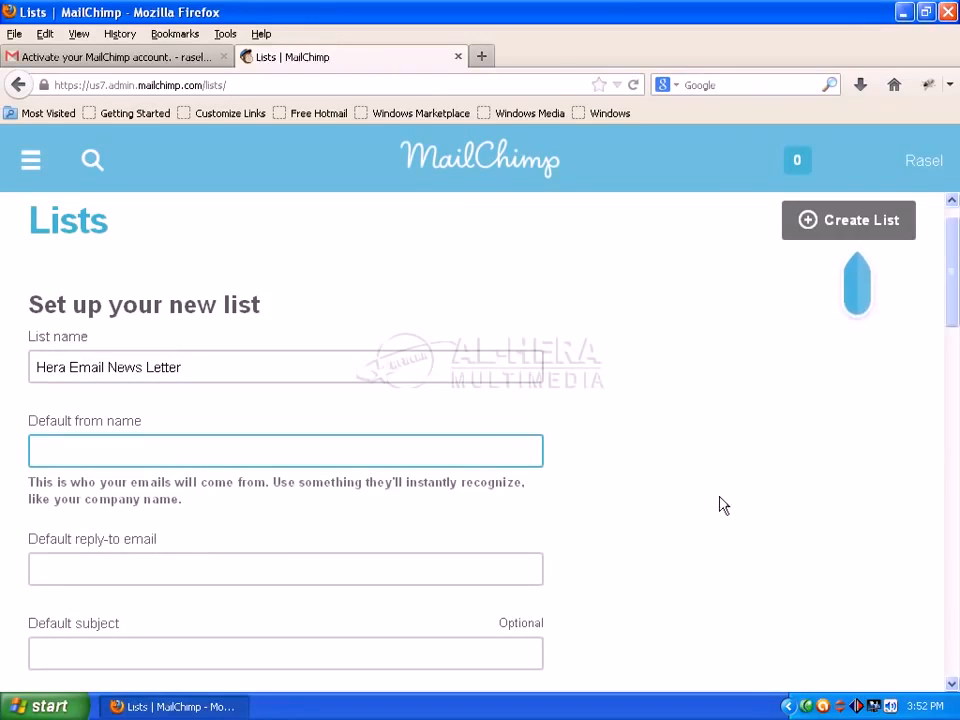
pyautogui.write('AL')
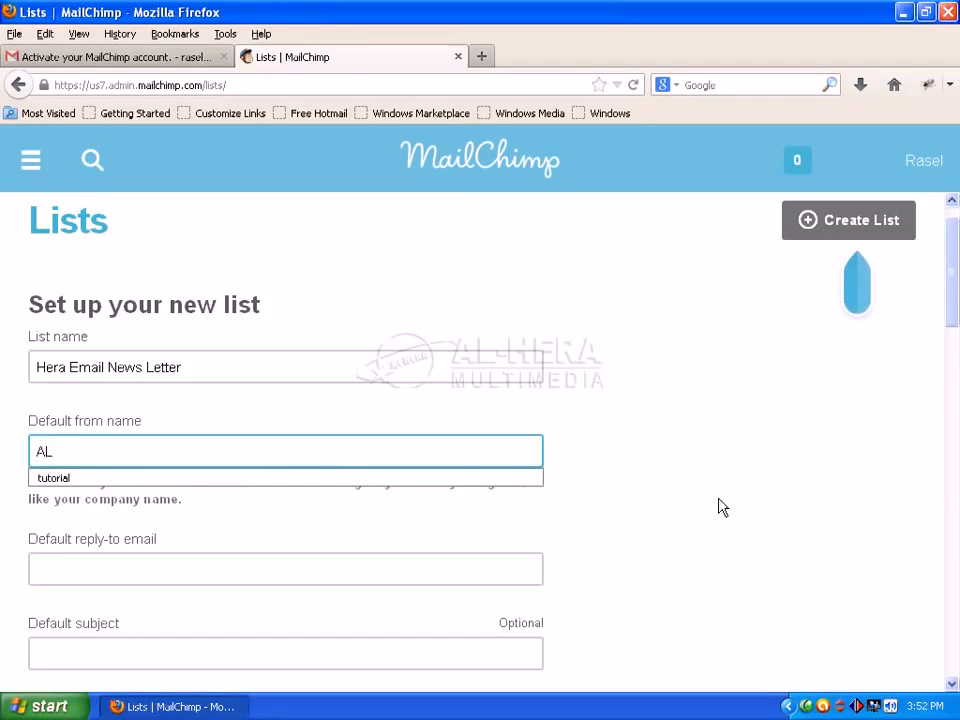
pyautogui.write('-')
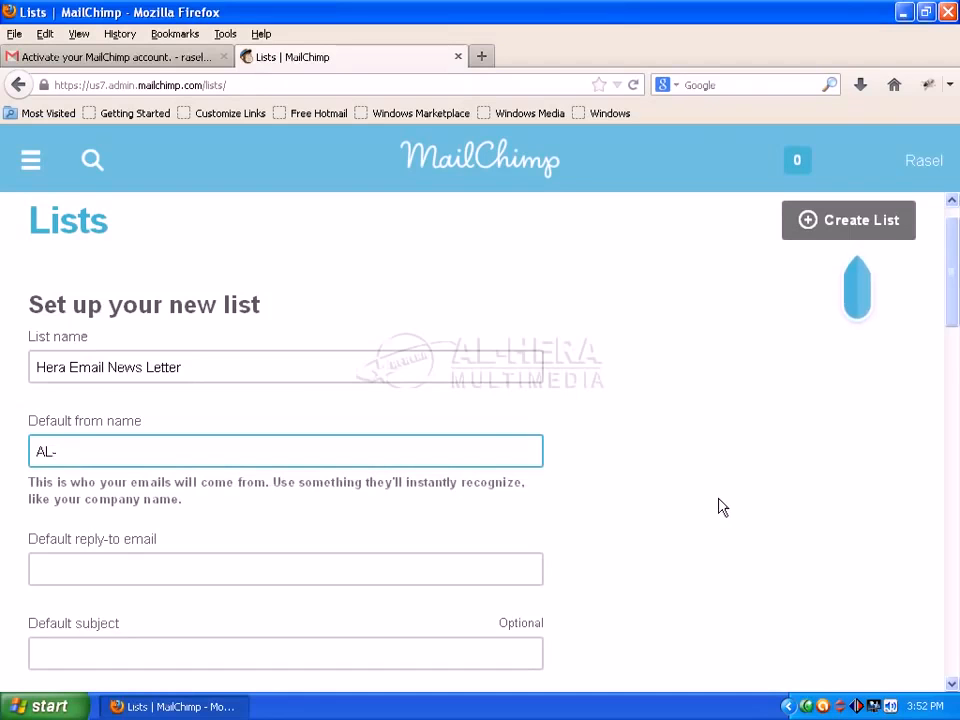
pyautogui.write('HERA')
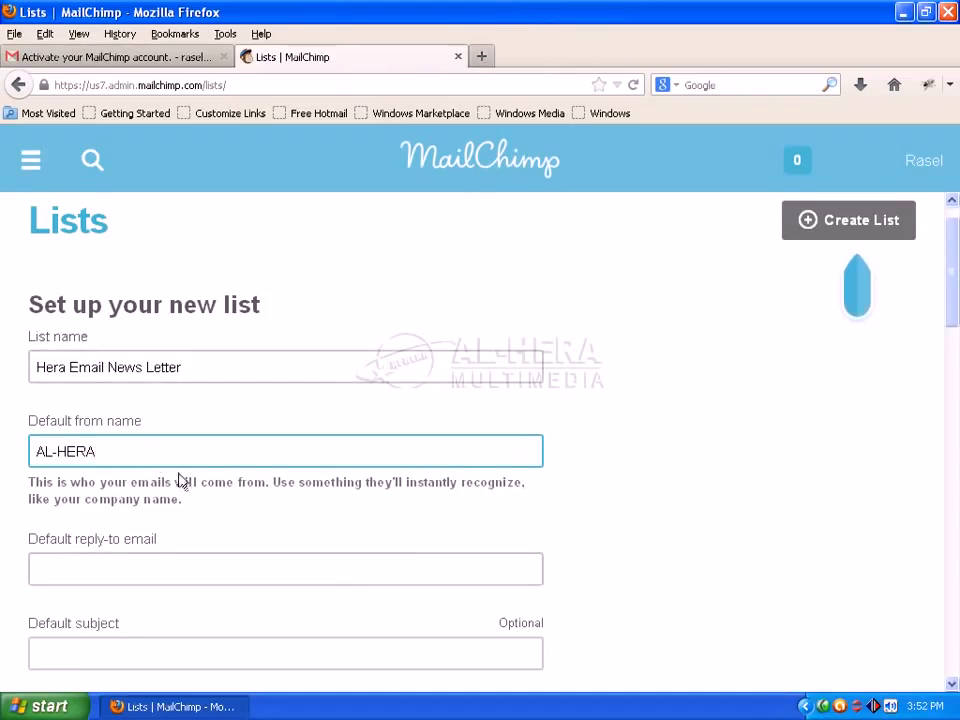
pyautogui.write(' Tuto')
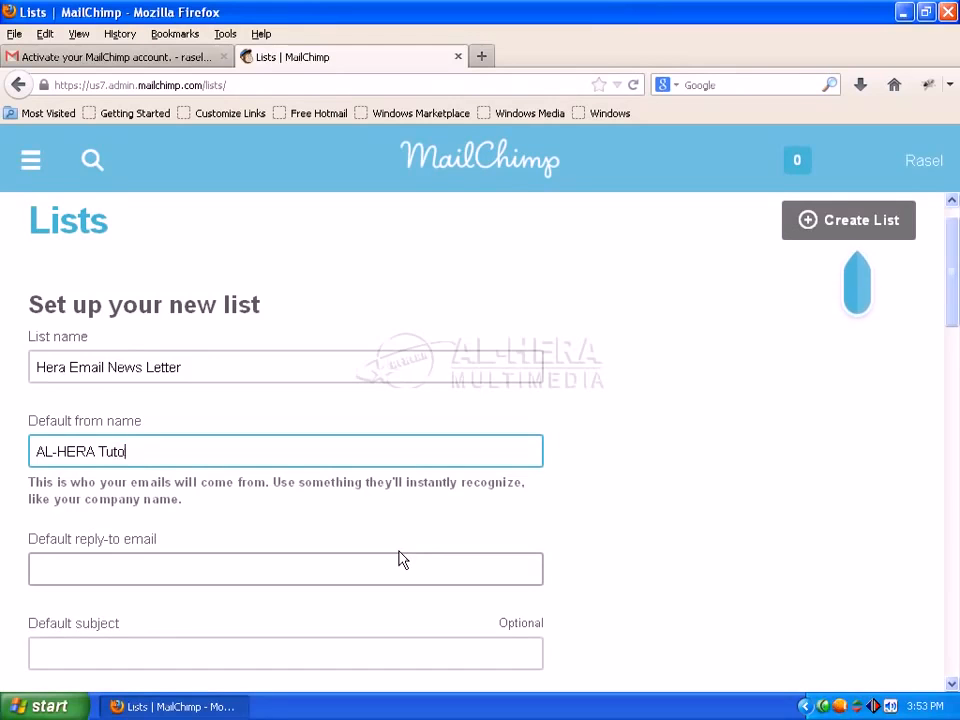
pyautogui.write('rial')
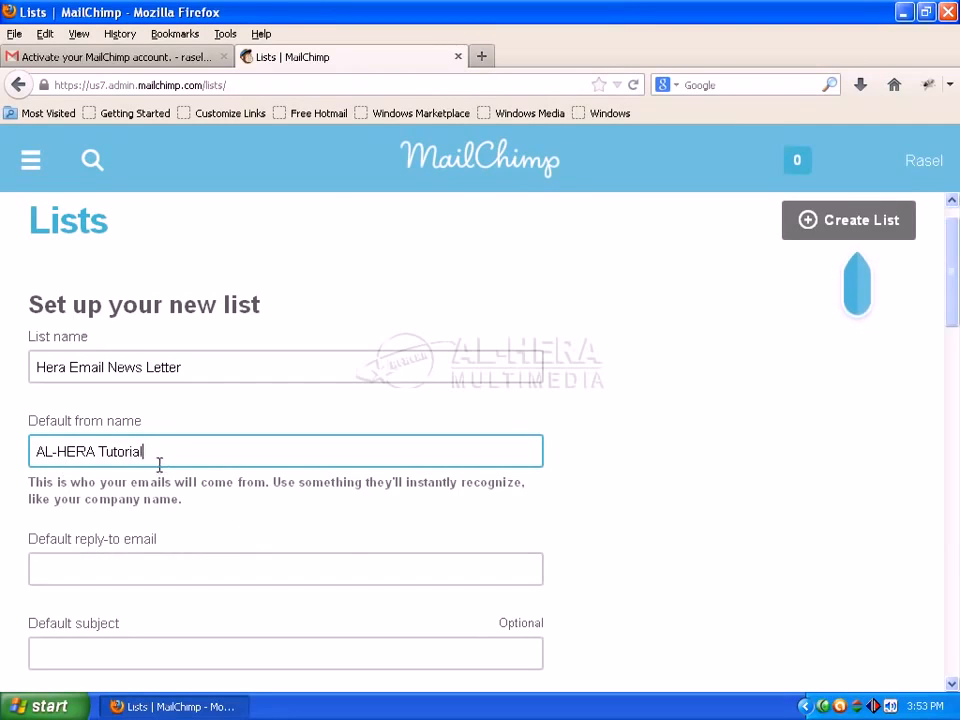
pyautogui.click(95, 567)
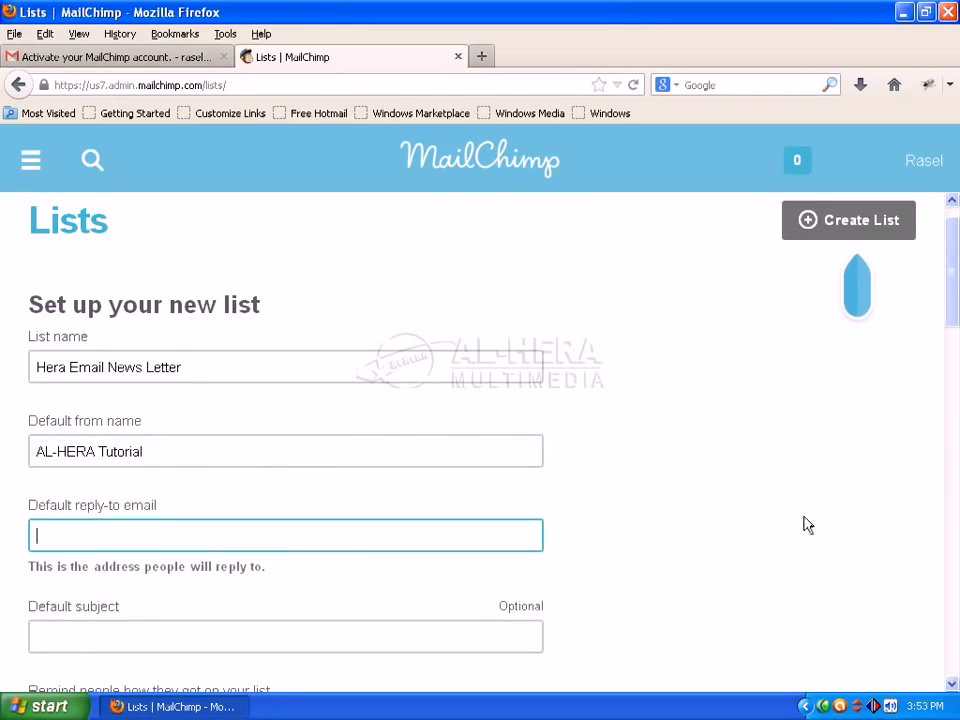
# Step: Fill in the owner's Gmail address as the default reply-to email
pyautogui.write('a')
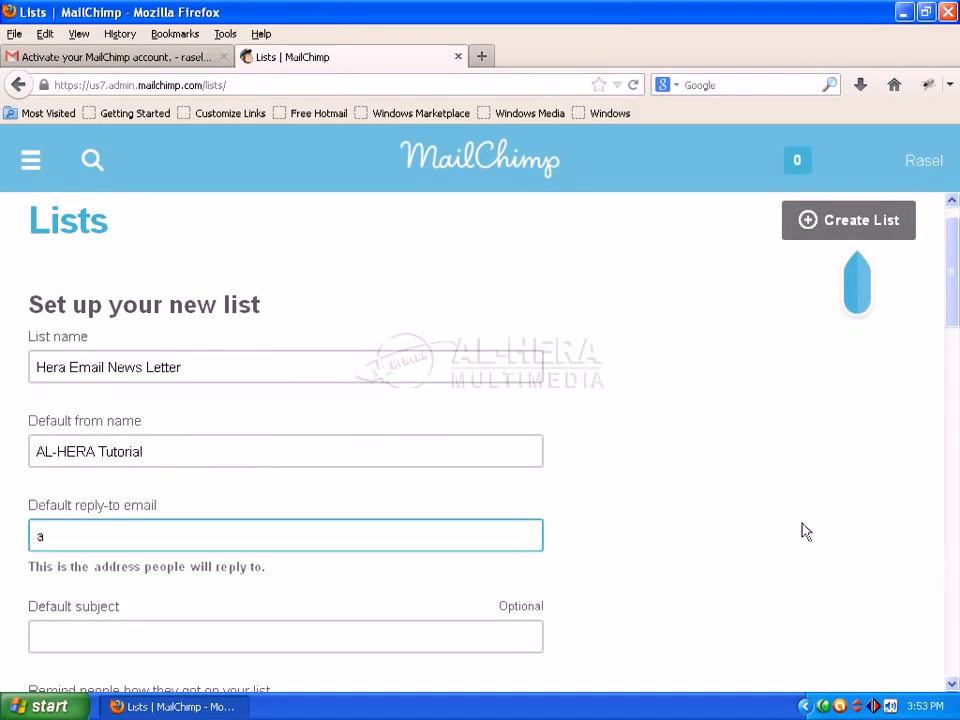
pyautogui.press('BackSpace')
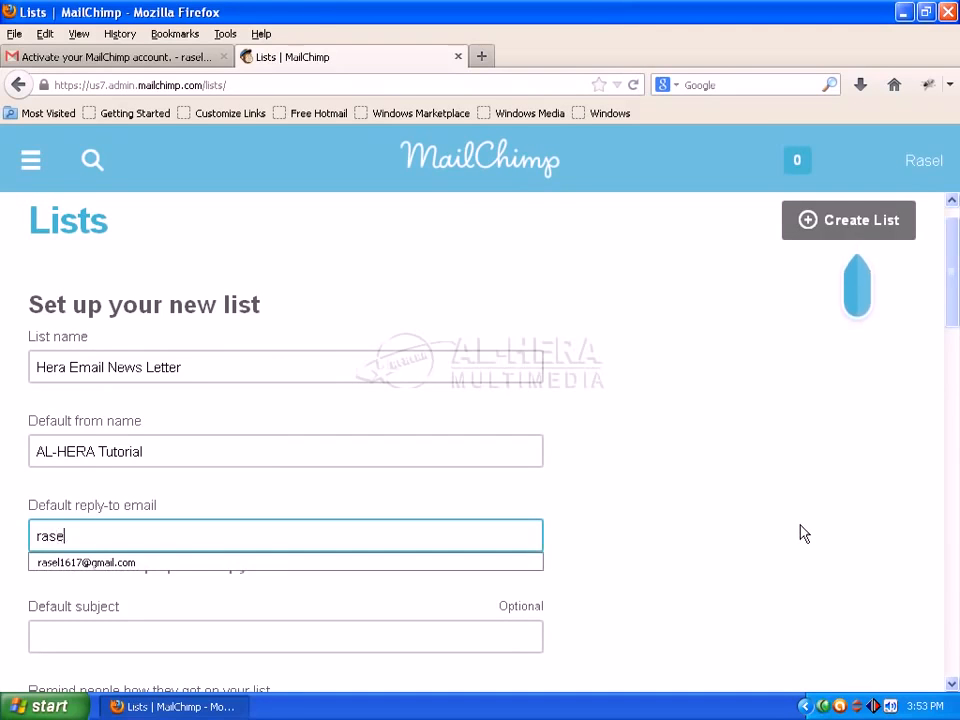
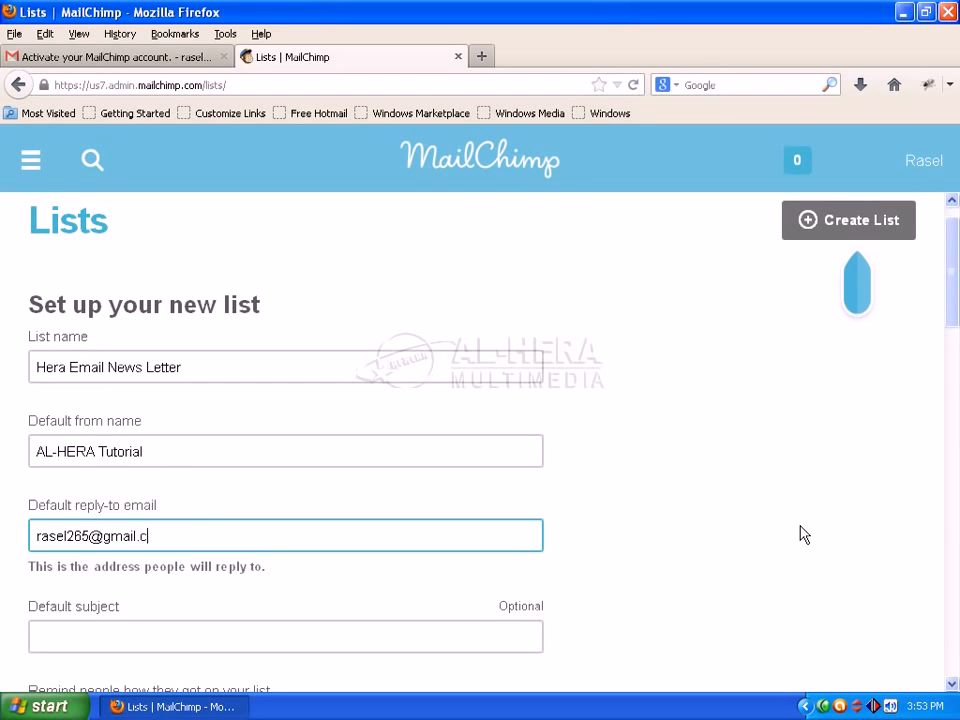
pyautogui.scroll(-3, 257, 476)
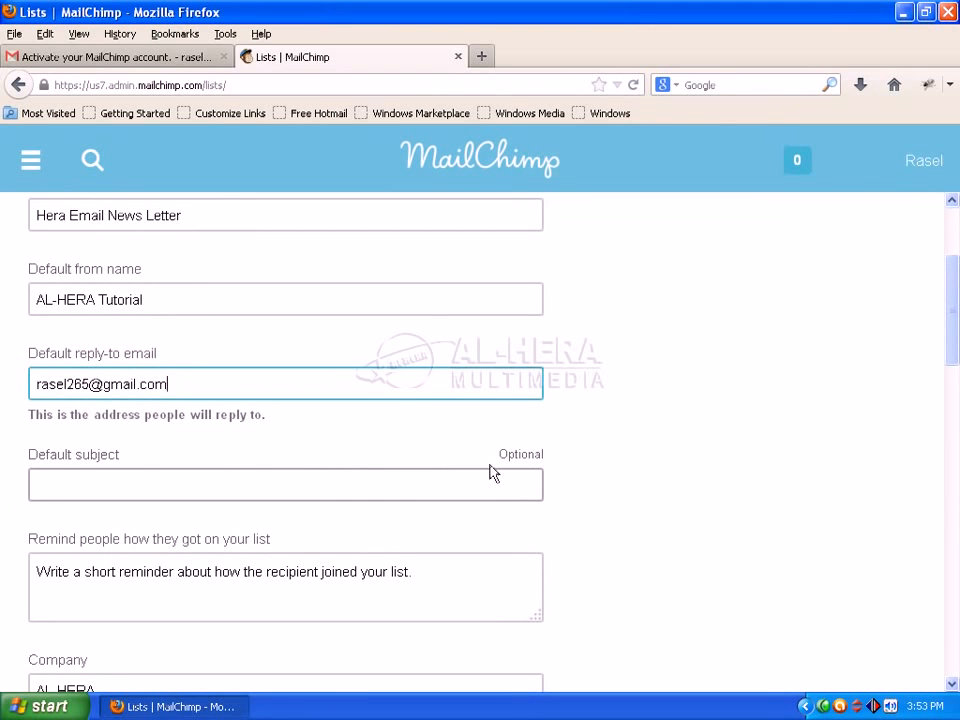
pyautogui.scroll(-1, 435, 506)
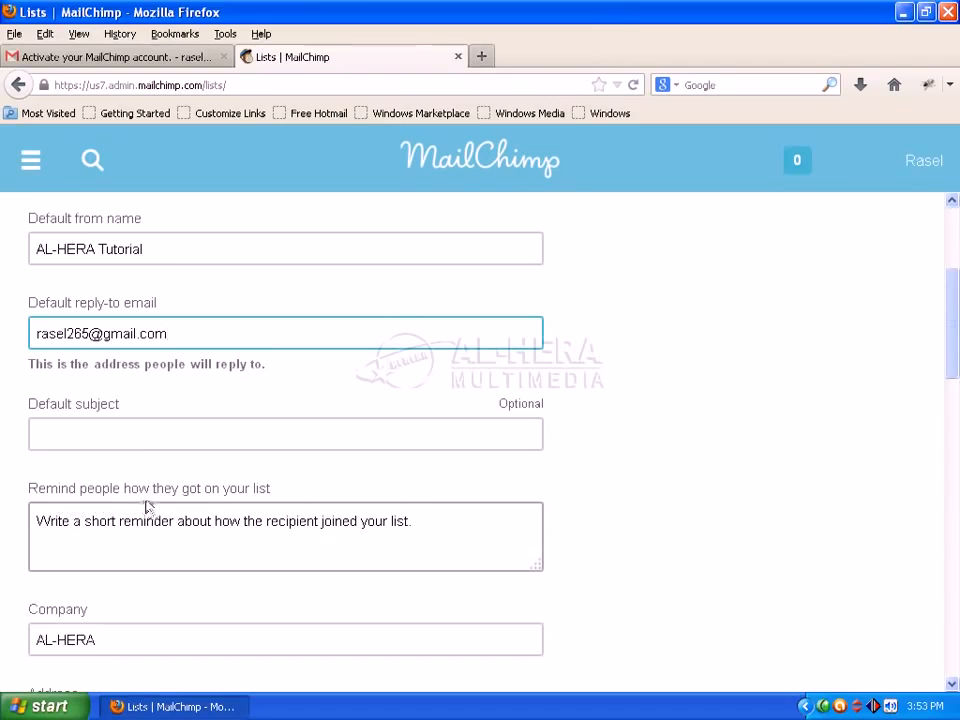
pyautogui.click(97, 521)
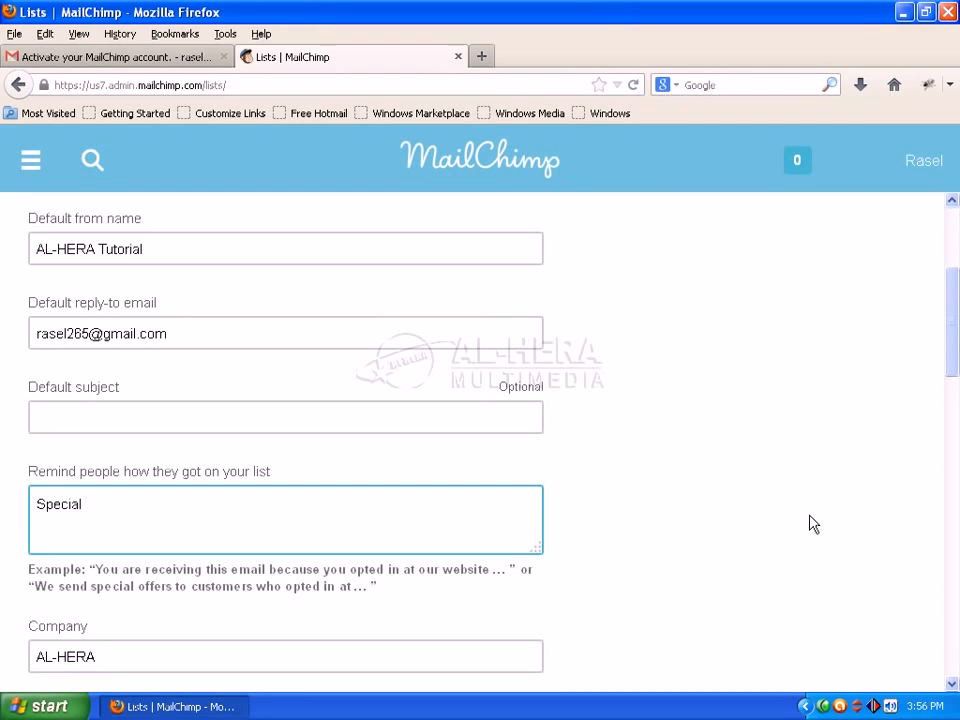
# Step: Finish the sign-up reminder text as 'Special Offer'
pyautogui.write('ffer')
pyautogui.scroll(-4, 634, 441)
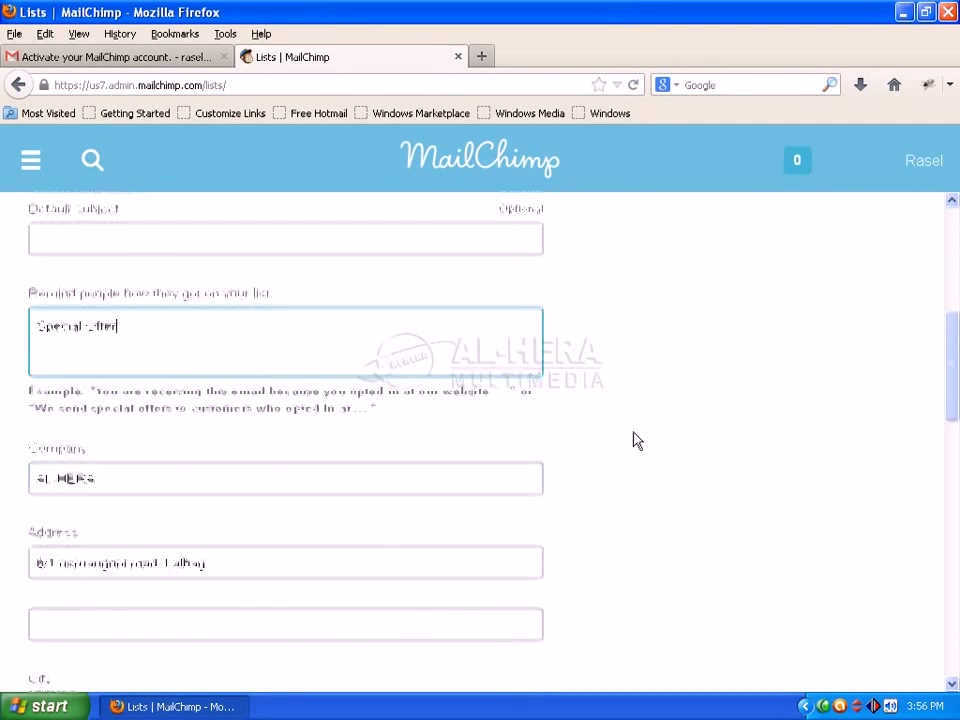
pyautogui.scroll(-8, 765, 435)
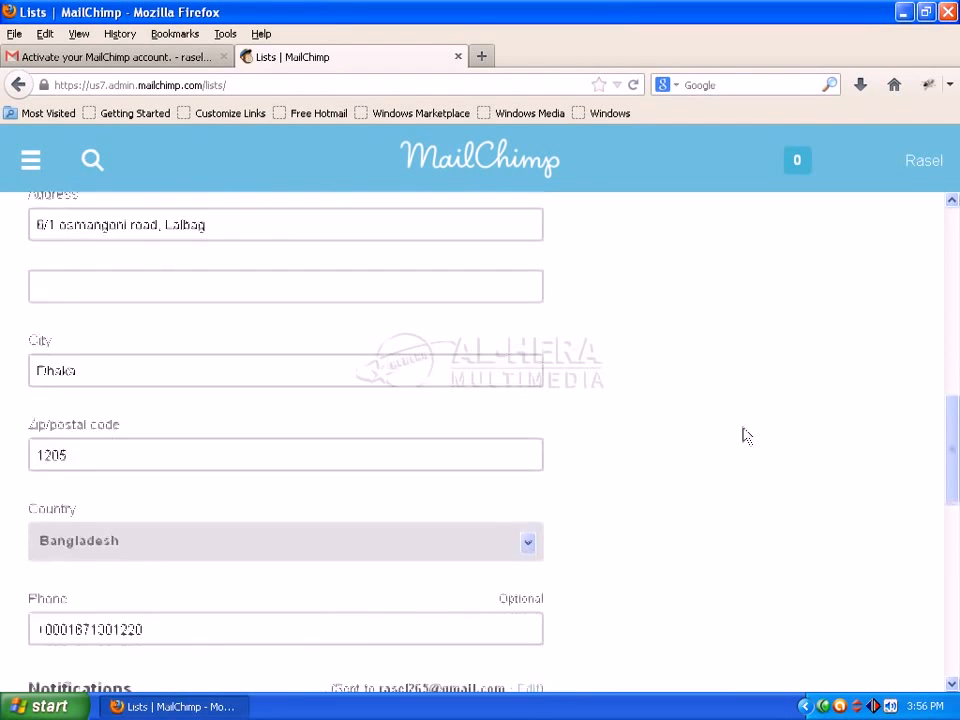
pyautogui.scroll(-5, 900, 470)
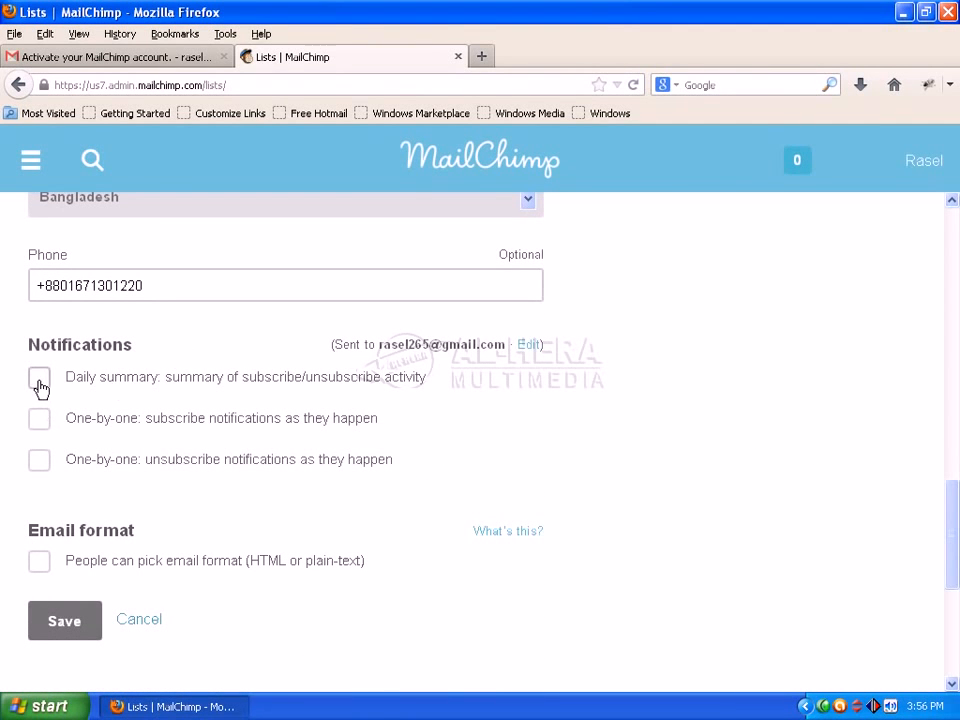
# Step: Enable daily subscribe summaries and let subscribers pick HTML or plain-text format
pyautogui.scroll(-1, 39, 386)
pyautogui.click(41, 344)
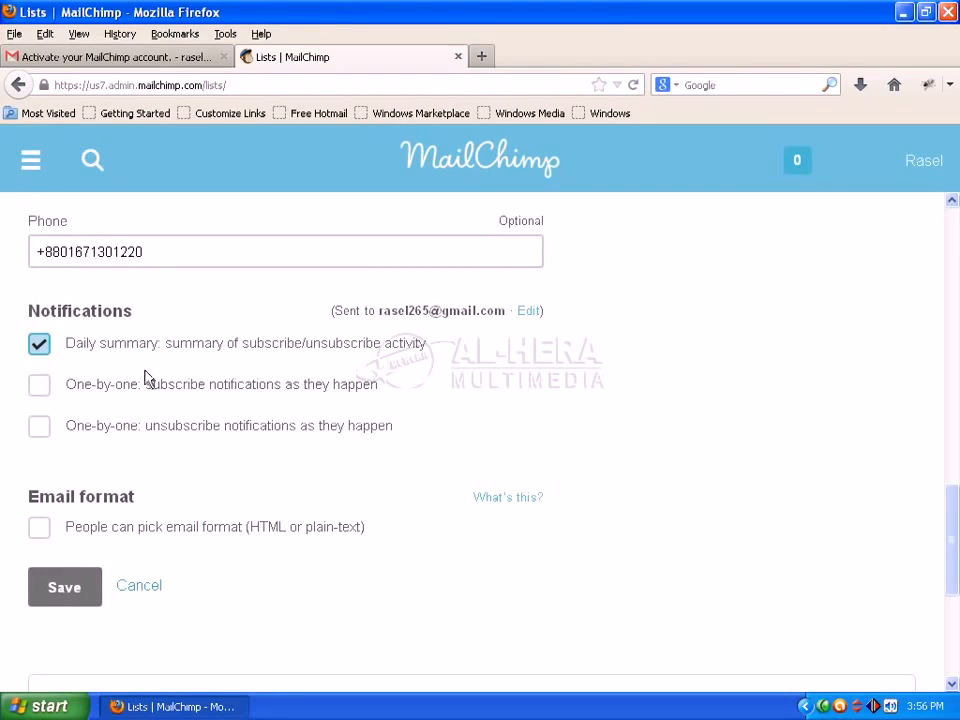
pyautogui.click(39, 528)
# Step: Save the new 'Hera Email News Letter' list
pyautogui.scroll(-1, 802, 567)
pyautogui.scroll(-2, 802, 567)
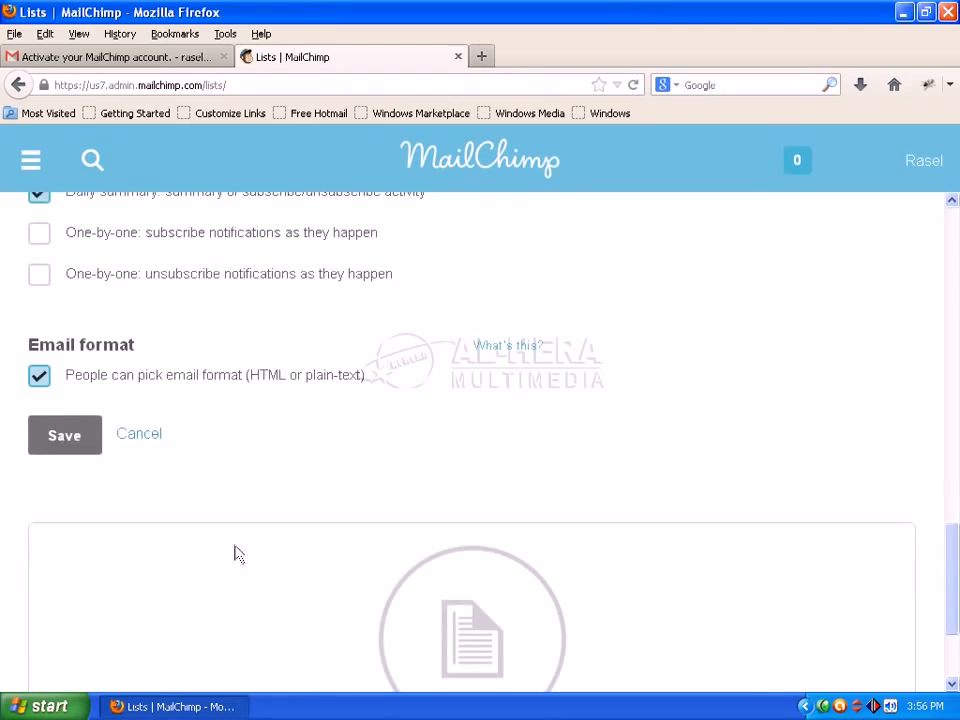
pyautogui.click(63, 440)
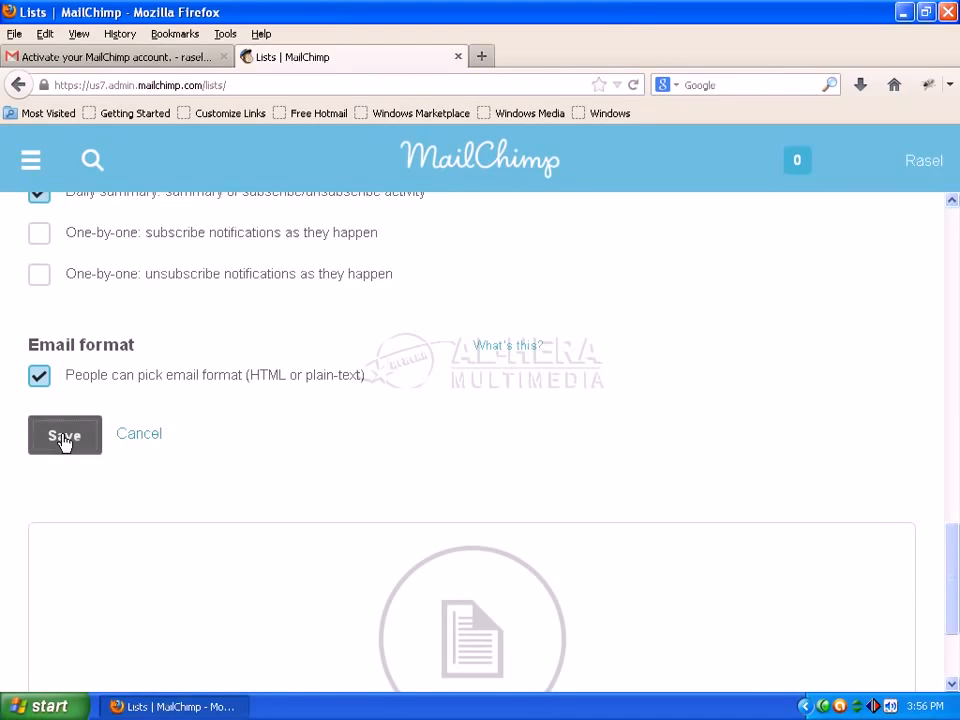